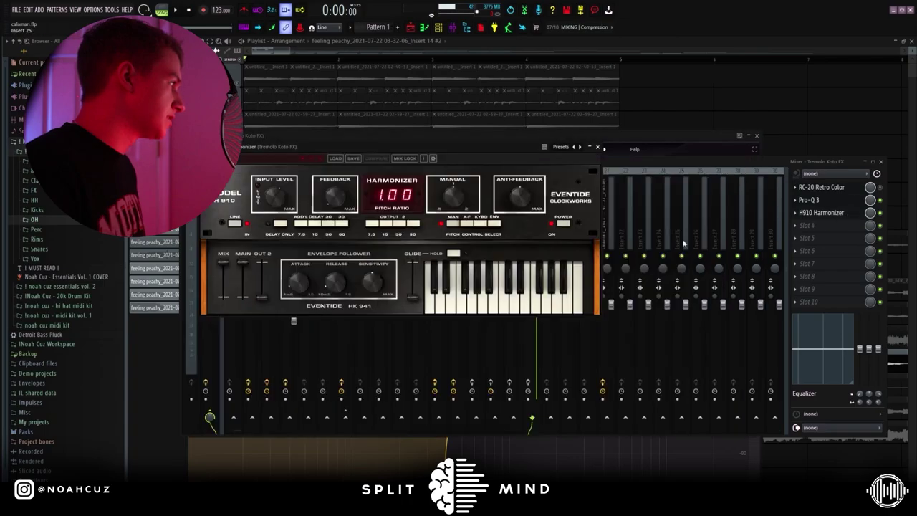
# Inspect the time-stretching pitch setting of the Tremolo Soto FX_2 #2 clip on Track 14 and play the arrangement
pyautogui.click(664, 107)
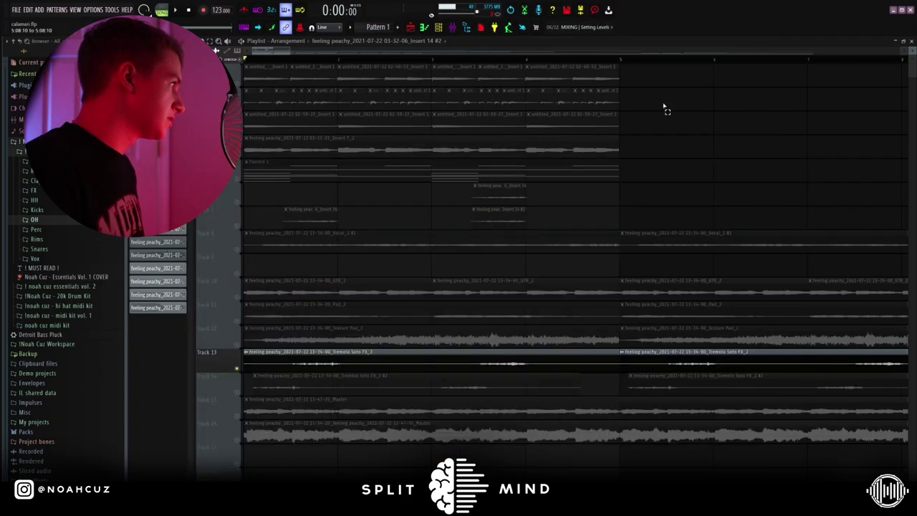
pyautogui.doubleClick(327, 377)
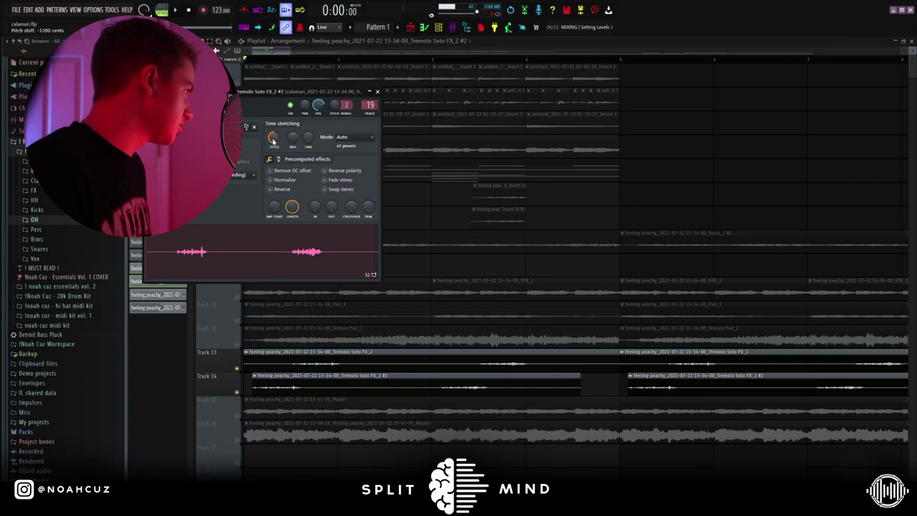
pyautogui.press('Escape')
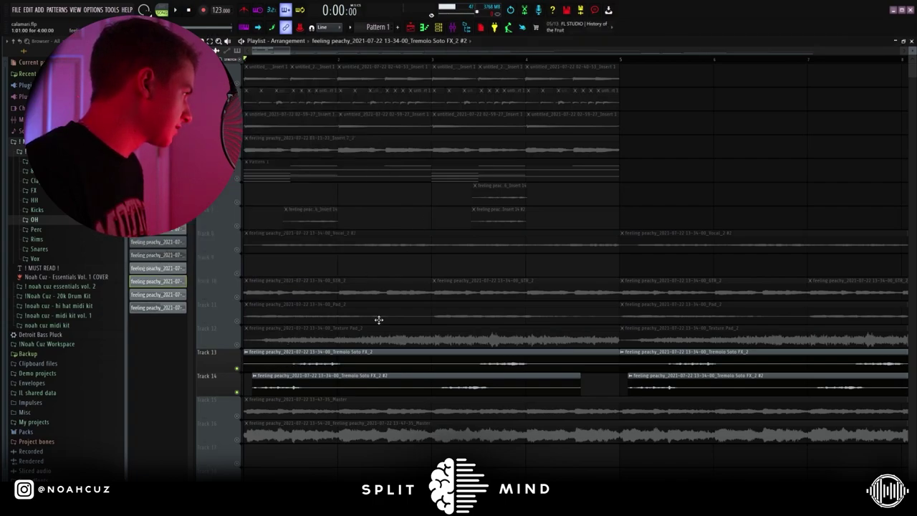
pyautogui.press('space')
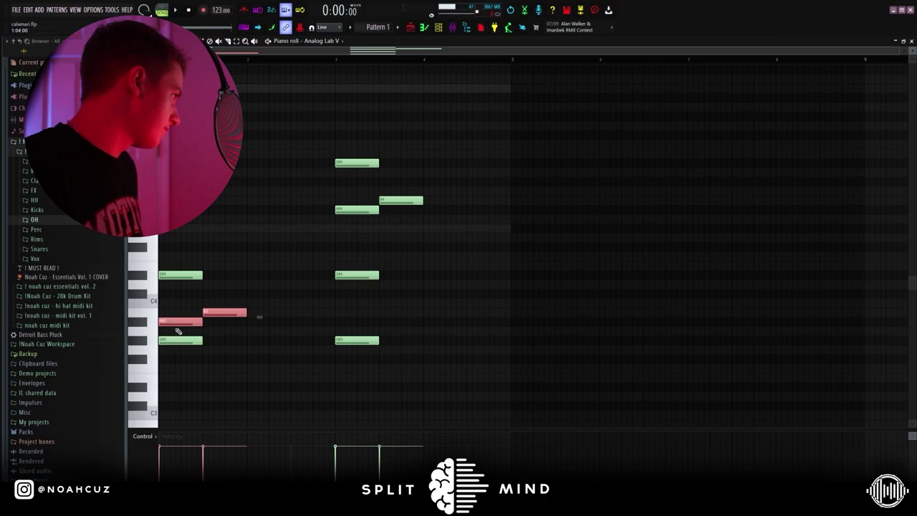
# Examine the Analog Lab V notes and open the H910 Harmonizer on the Pad mixer track
pyautogui.press('Delete')
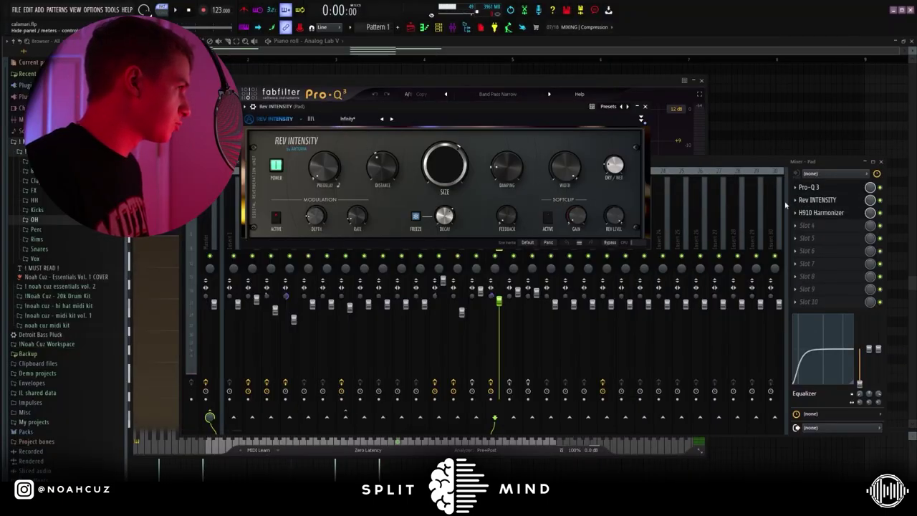
pyautogui.click(817, 212)
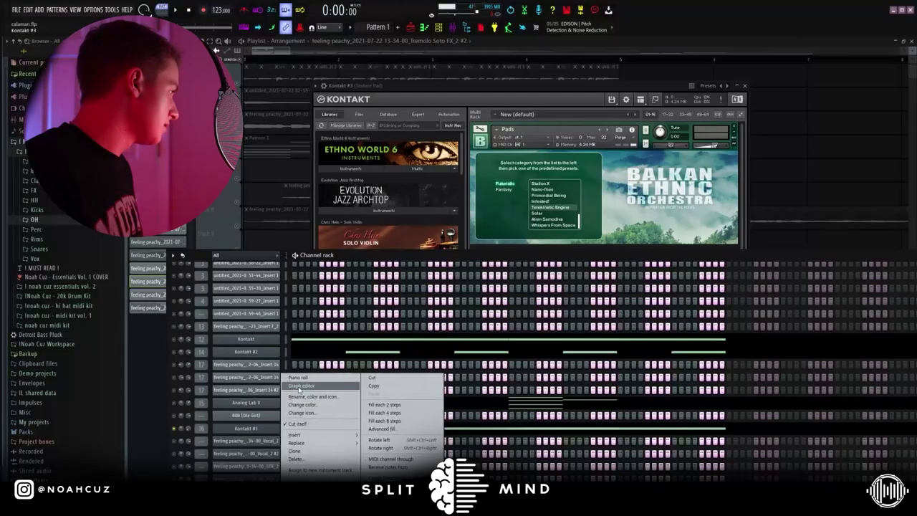
# View the Kontakt #3 notes in the piano roll and open Ghz Lossy 3 on the Texture Pad mixer track
pyautogui.click(308, 377)
pyautogui.scroll(1, 370, 277)
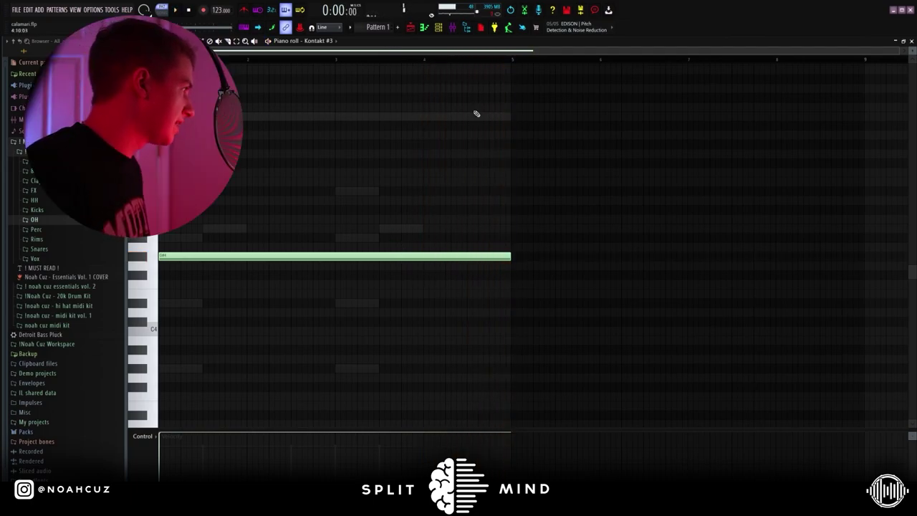
pyautogui.click(453, 30)
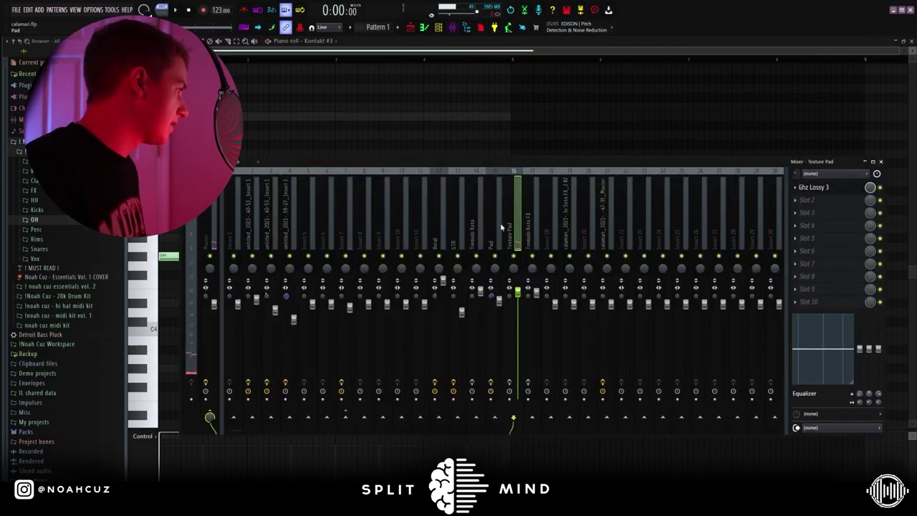
pyautogui.click(838, 188)
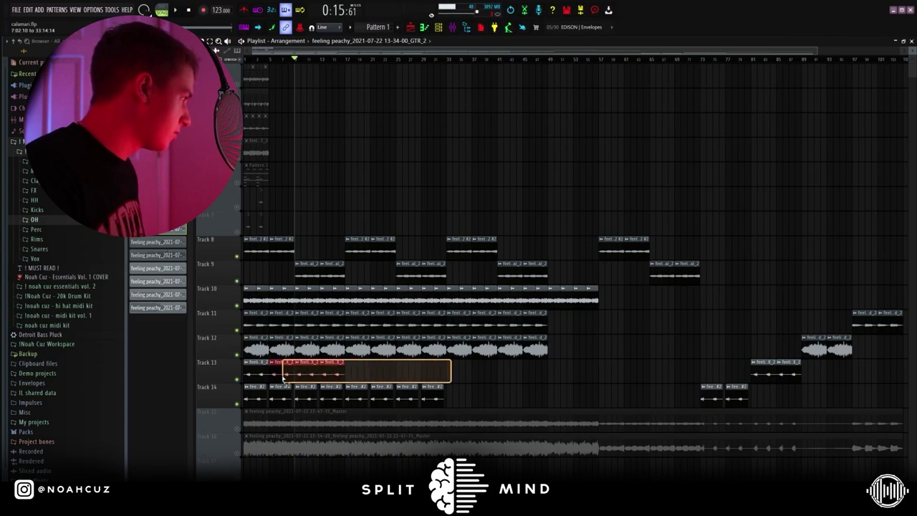
# Examine the isolated stem clips late in the arrangement and open Fruity parametric EQ 2 on the 13-47-35_Master clip's mixer track
pyautogui.moveTo(570, 229); pyautogui.dragTo(864, 394)
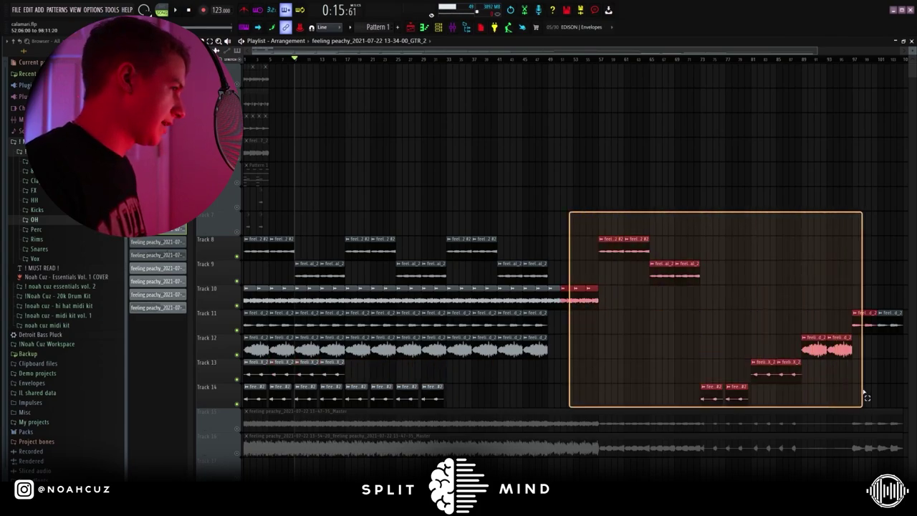
pyautogui.click(708, 225)
pyautogui.doubleClick(333, 420)
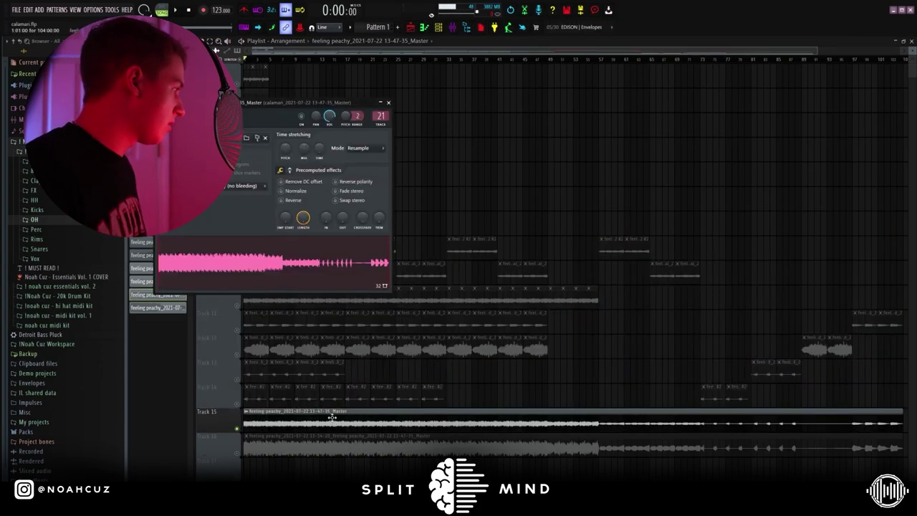
pyautogui.press('F9')
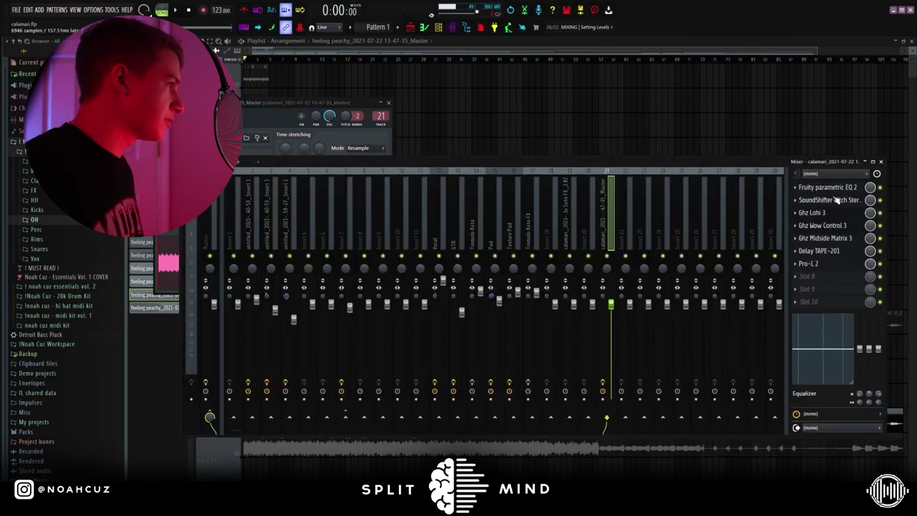
pyautogui.click(831, 187)
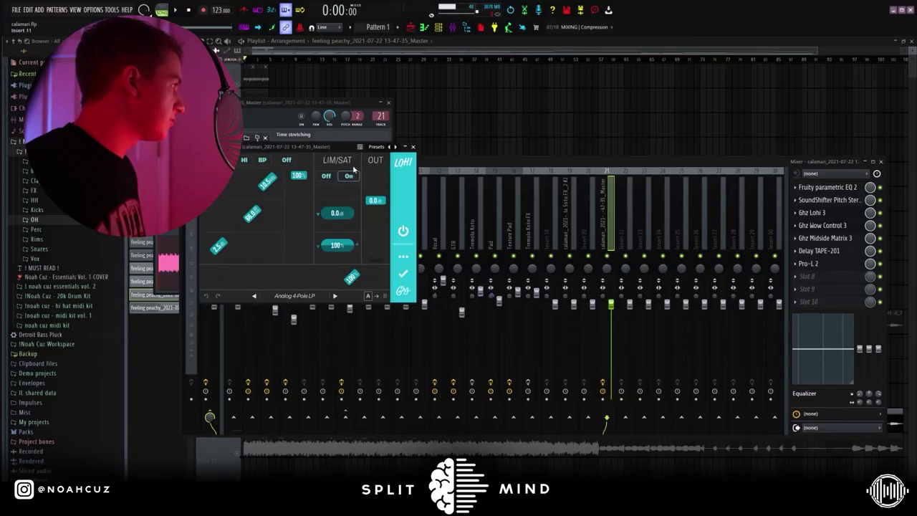
# Examine the Ghz Lohi 3, Ghz Midside Matrix 3, Delay TAPE-201 and Pro-L 2 settings on the Master clip's mixer track
pyautogui.moveTo(311, 146); pyautogui.dragTo(545, 182)
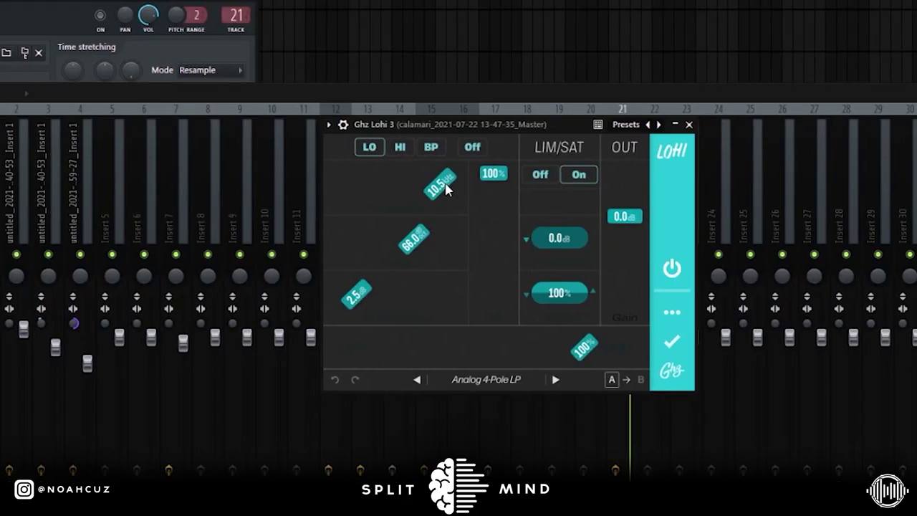
pyautogui.scroll(2, 499, 216)
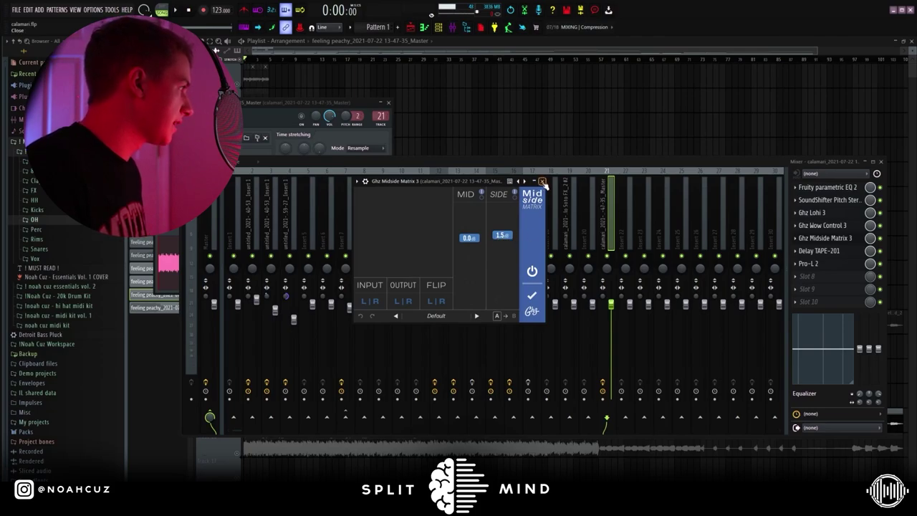
pyautogui.click(543, 182)
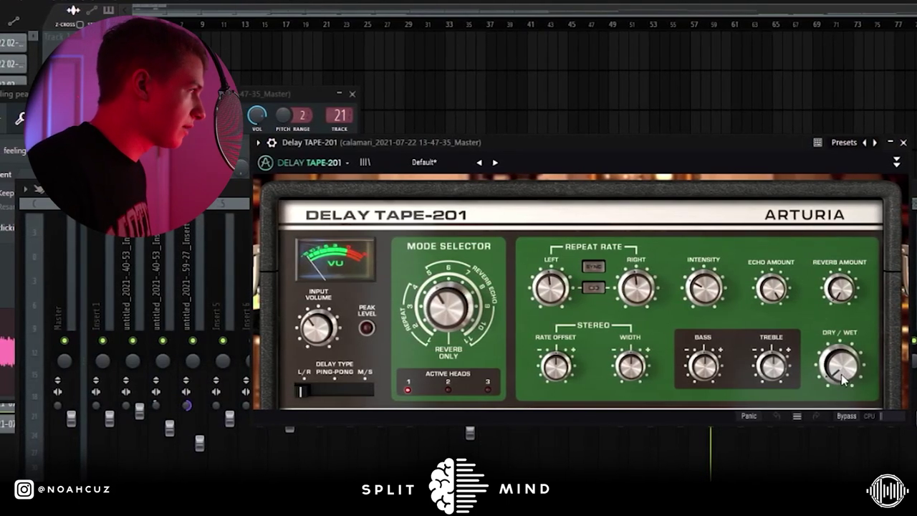
pyautogui.click(907, 143)
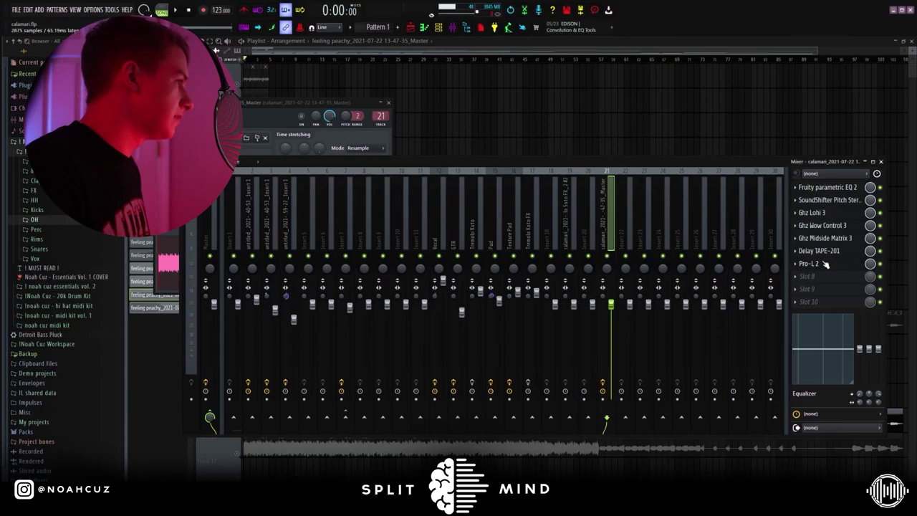
pyautogui.click(824, 264)
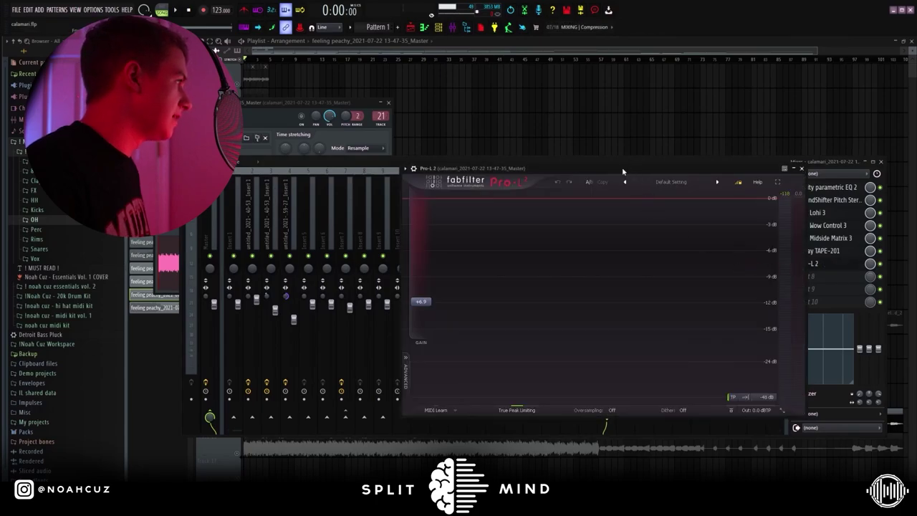
pyautogui.moveTo(621, 172); pyautogui.dragTo(544, 137)
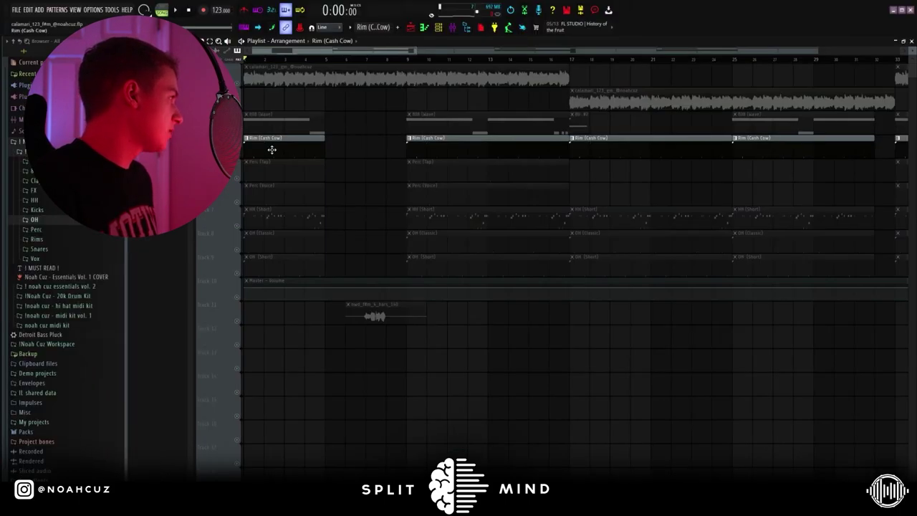
# Examine and play the Rim (Cash Cow) pattern in the piano roll and return to the playlist for playback
pyautogui.doubleClick(272, 149)
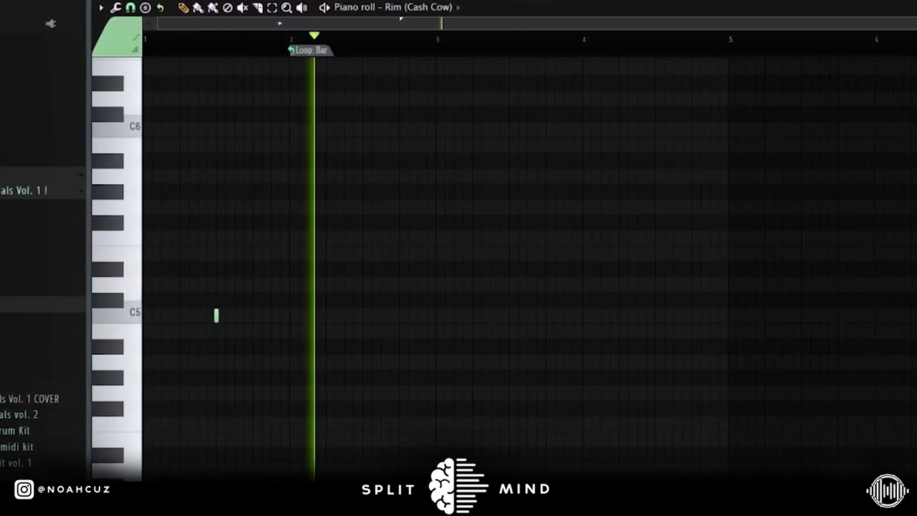
pyautogui.press('space')
pyautogui.moveTo(225, 293); pyautogui.dragTo(167, 338)
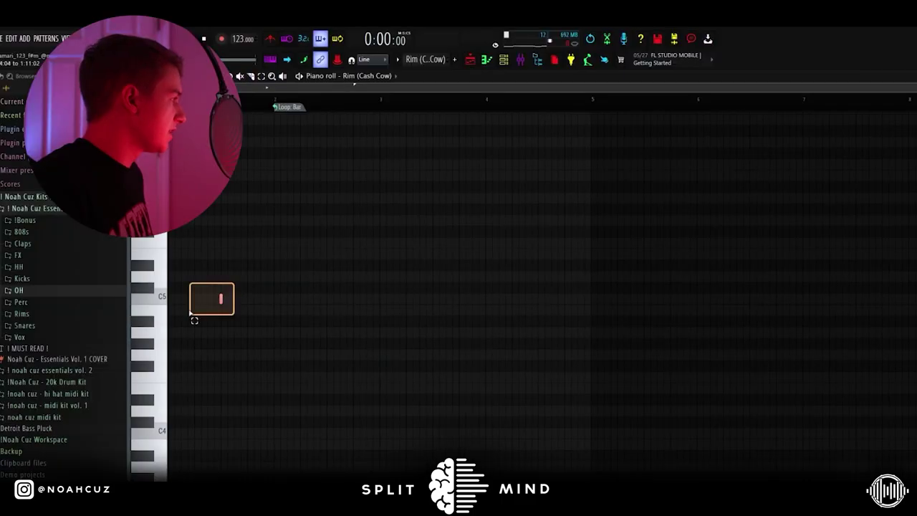
pyautogui.click(471, 60)
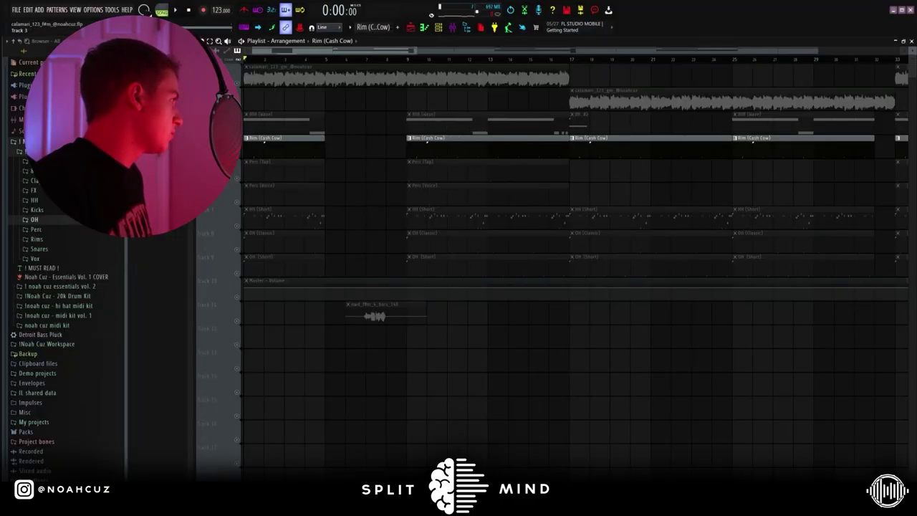
pyautogui.press('space')
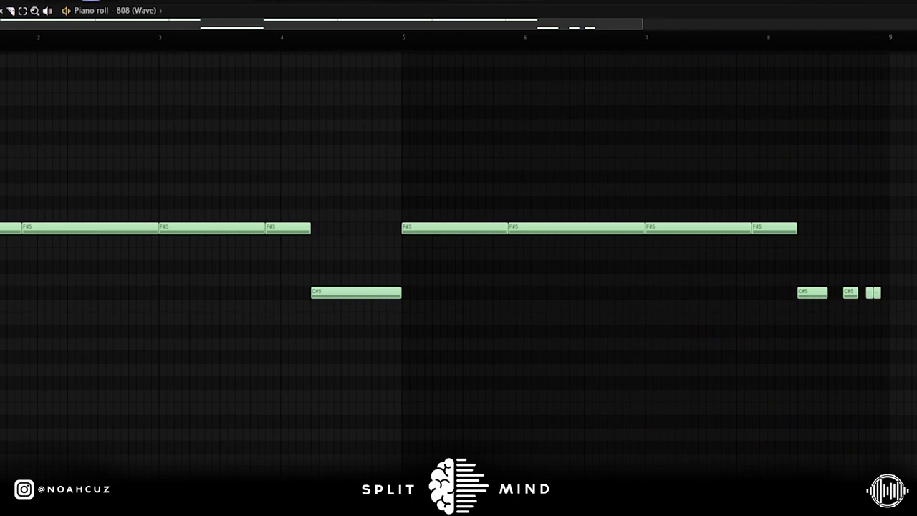
# Undo the last note-length change in the 808 (Wave) pattern and check the piano roll's snap options
pyautogui.hotkey('ctrl', 'z')
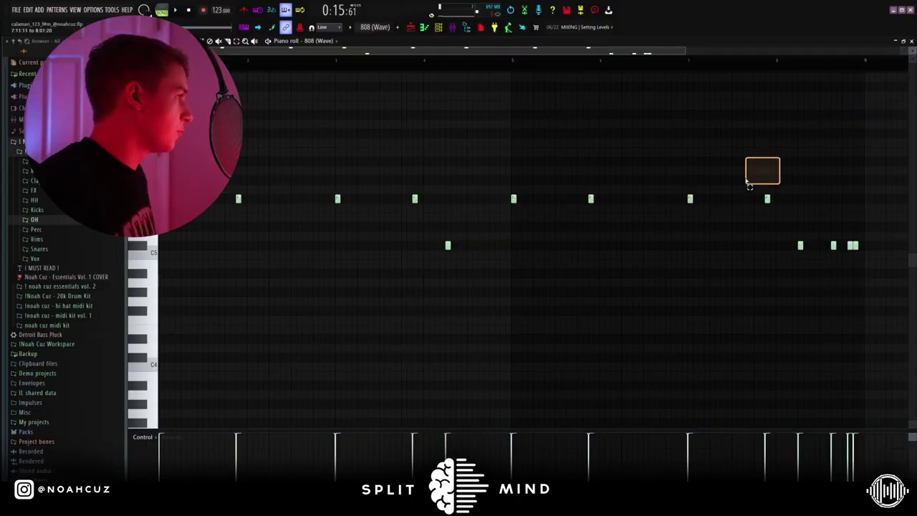
pyautogui.moveTo(749, 185); pyautogui.dragTo(634, 235)
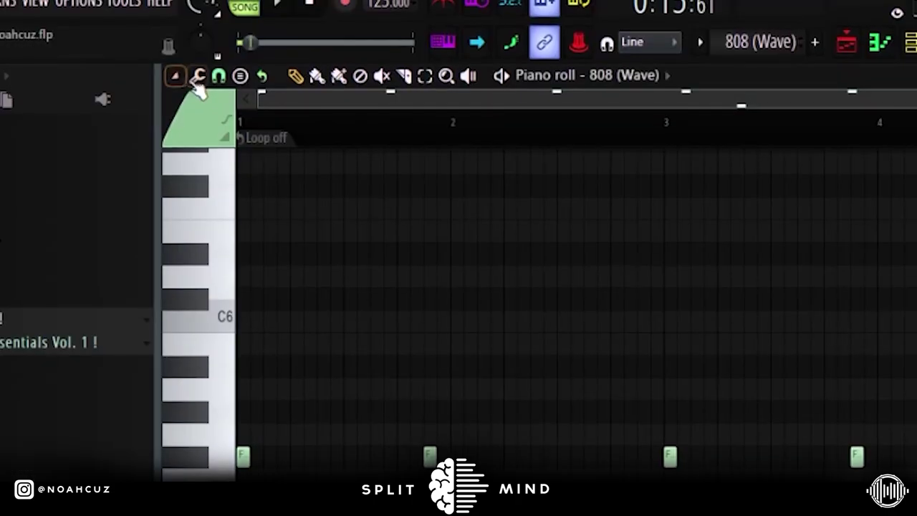
pyautogui.click(218, 75)
pyautogui.click(219, 75)
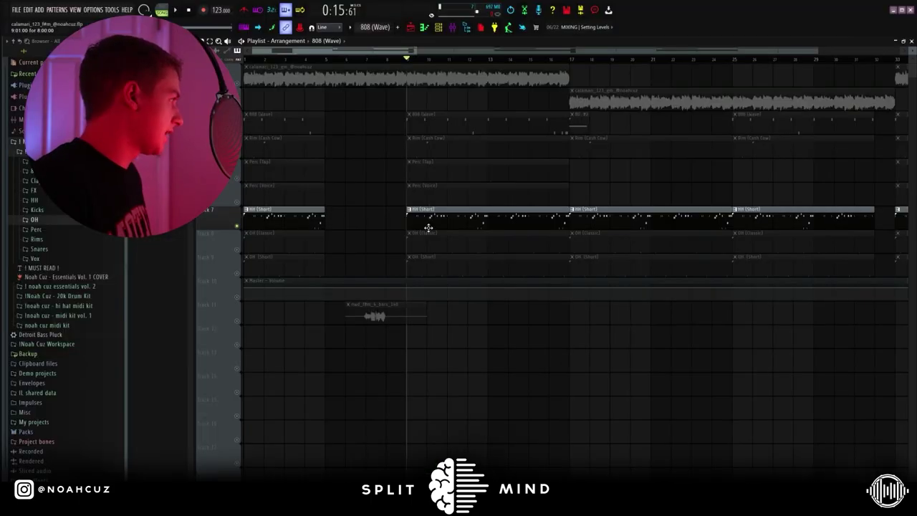
# Examine the rolls and pitch variations in the HH (Short) pattern in the piano roll and play it
pyautogui.doubleClick(425, 225)
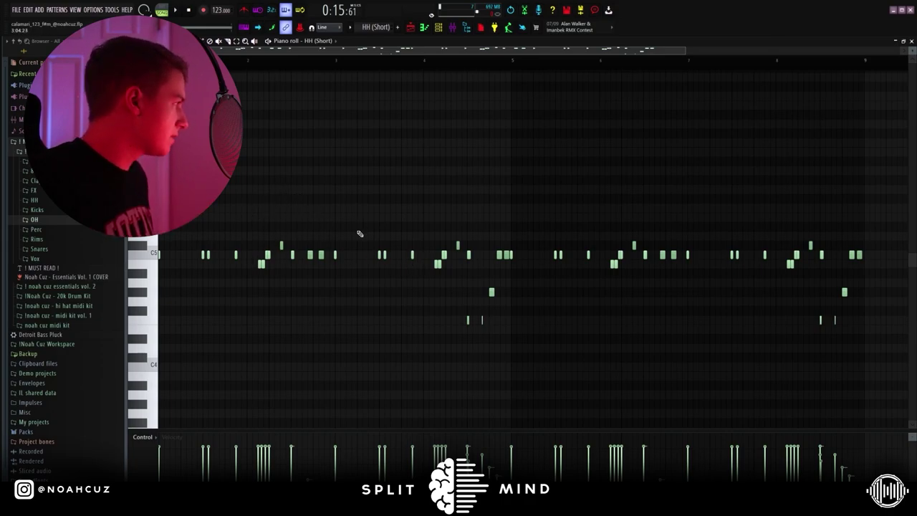
pyautogui.moveTo(254, 231); pyautogui.dragTo(272, 273)
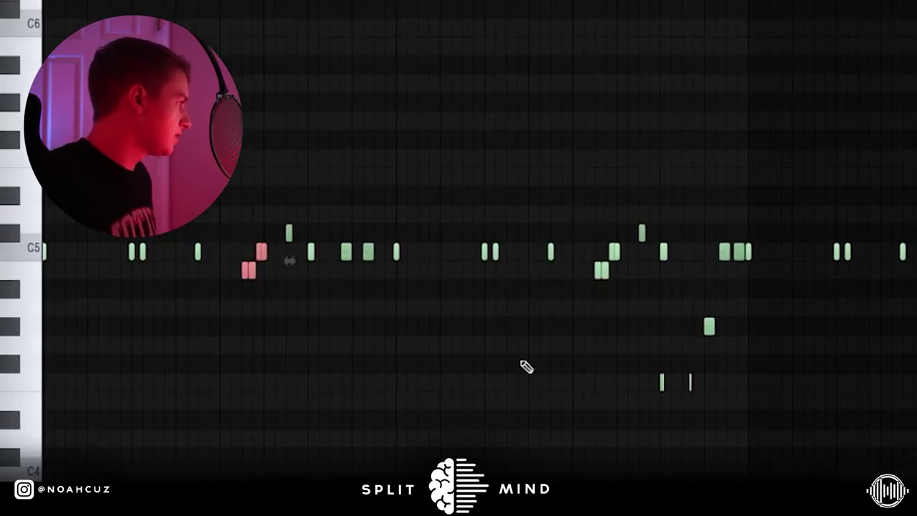
pyautogui.moveTo(614, 301); pyautogui.dragTo(846, 437)
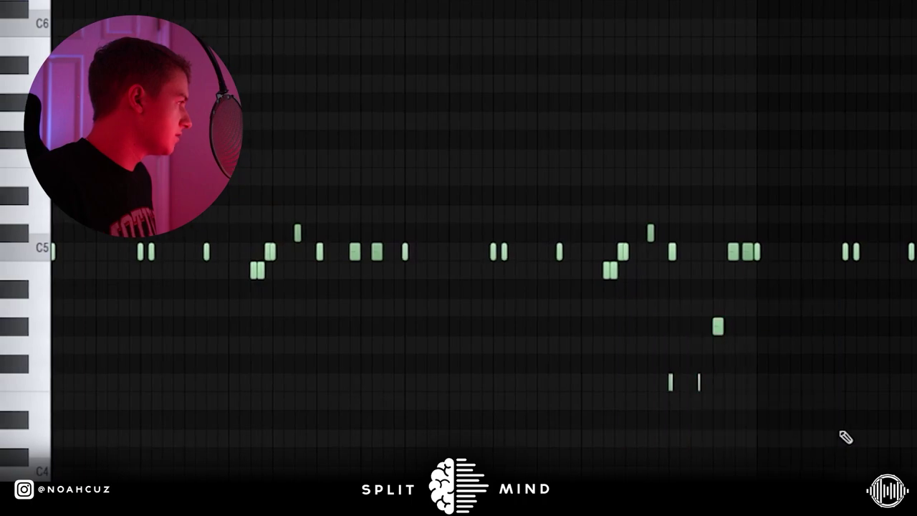
pyautogui.press('space')
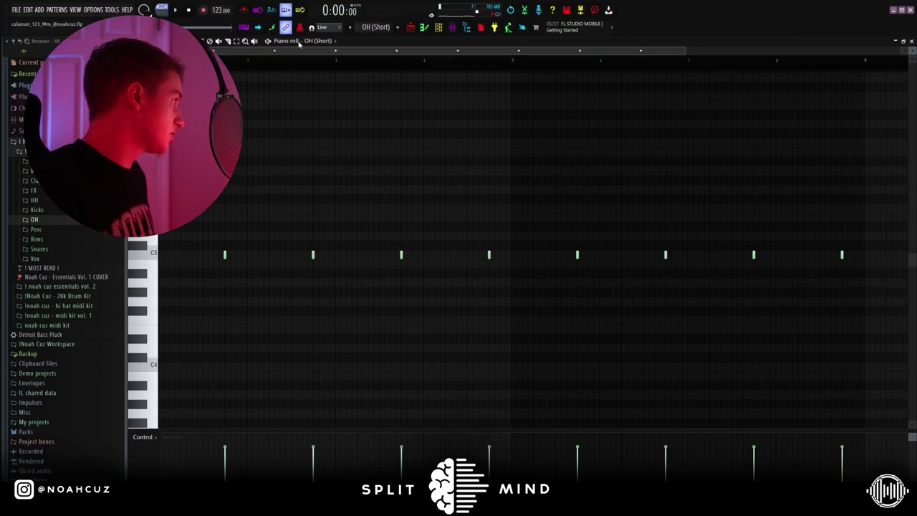
# Play the OH (Short) pattern and review the playlist arrangement, including the later sections and the early drum dropout
pyautogui.press('space')
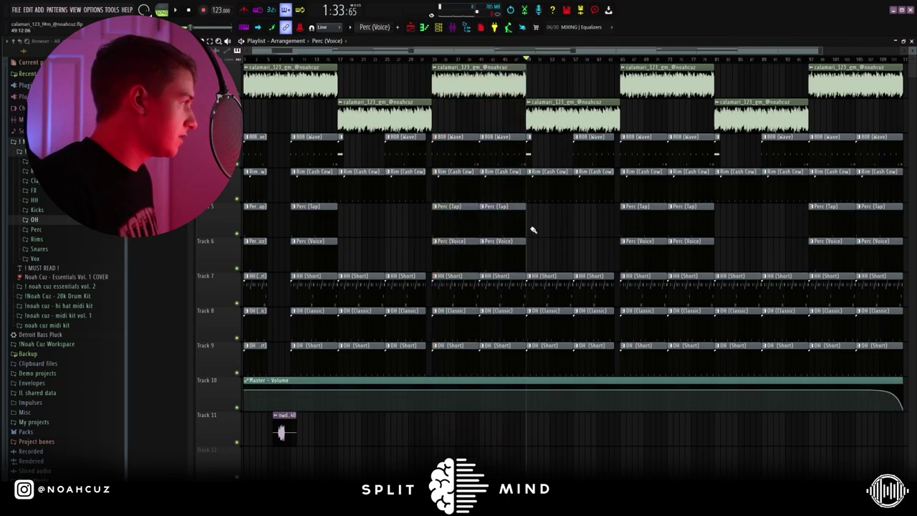
pyautogui.moveTo(608, 163)
pyautogui.mouseDown()
pyautogui.moveTo(610, 359)
pyautogui.moveTo(621, 258)
pyautogui.moveTo(595, 104)
pyautogui.moveTo(605, 147)
pyautogui.mouseUp()
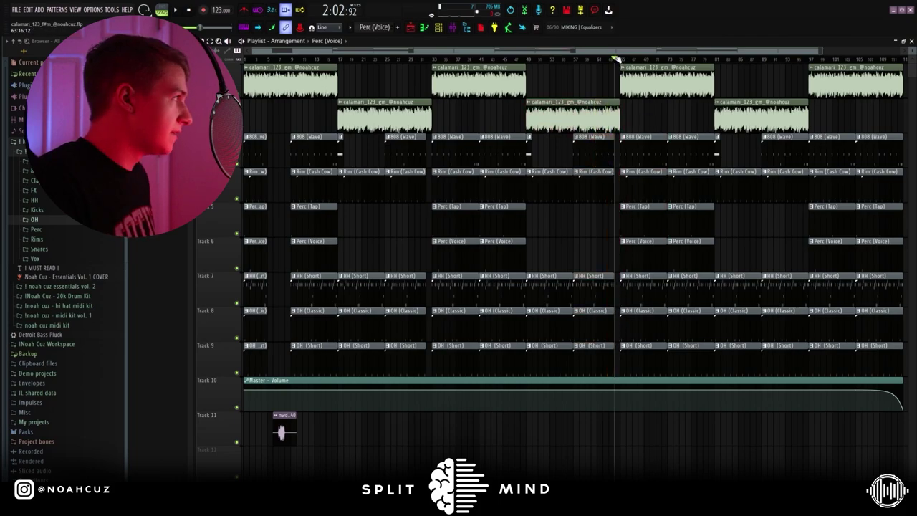
pyautogui.scroll(-1, 615, 59)
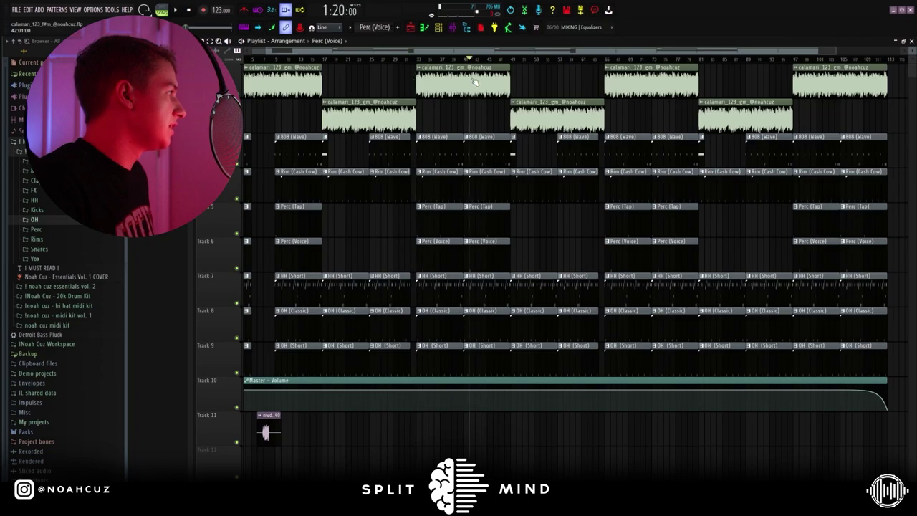
pyautogui.click(845, 58)
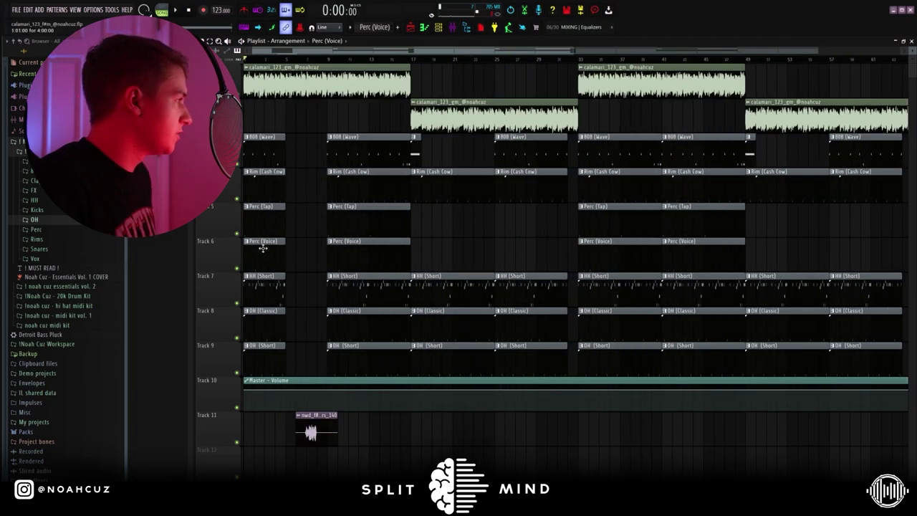
pyautogui.moveTo(305, 152); pyautogui.dragTo(304, 179)
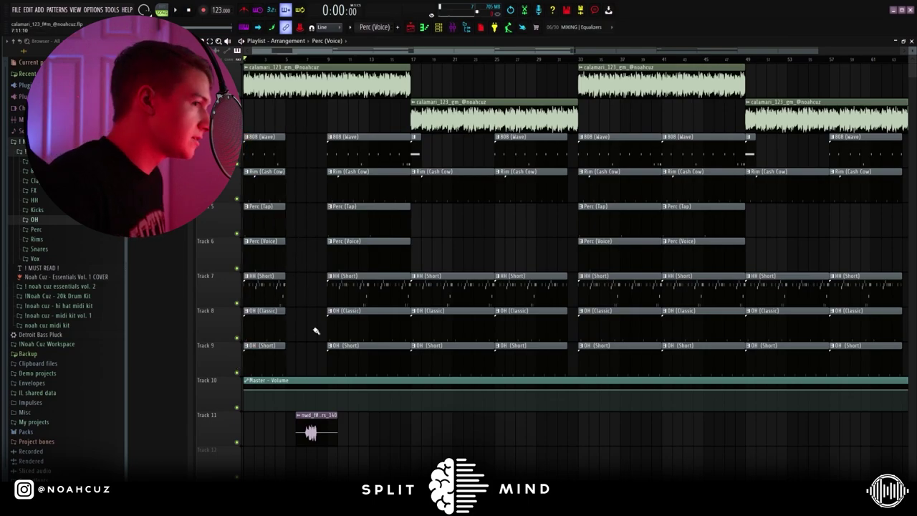
# Review the full playlist arrangement and examine the short 808 (Wave) #2 pattern in the piano roll, returning to the playlist
pyautogui.scroll(-3, 297, 205)
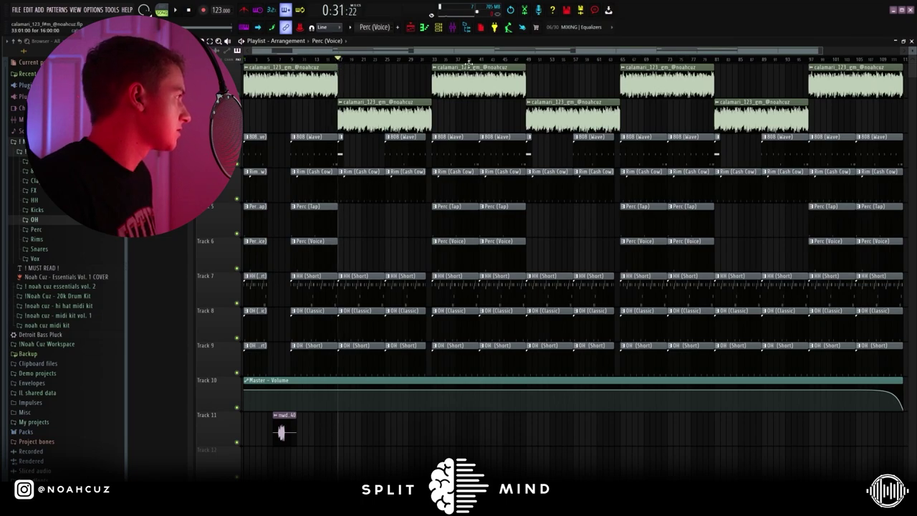
pyautogui.click(358, 152)
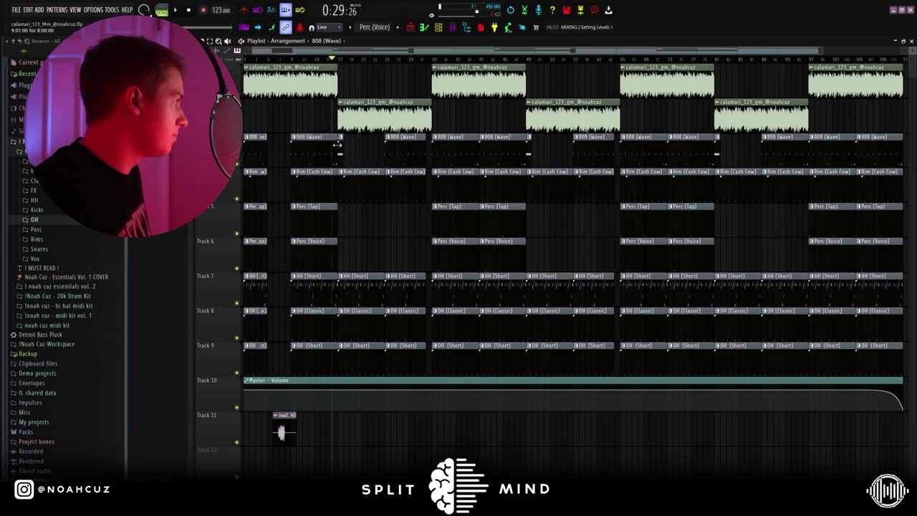
pyautogui.doubleClick(339, 150)
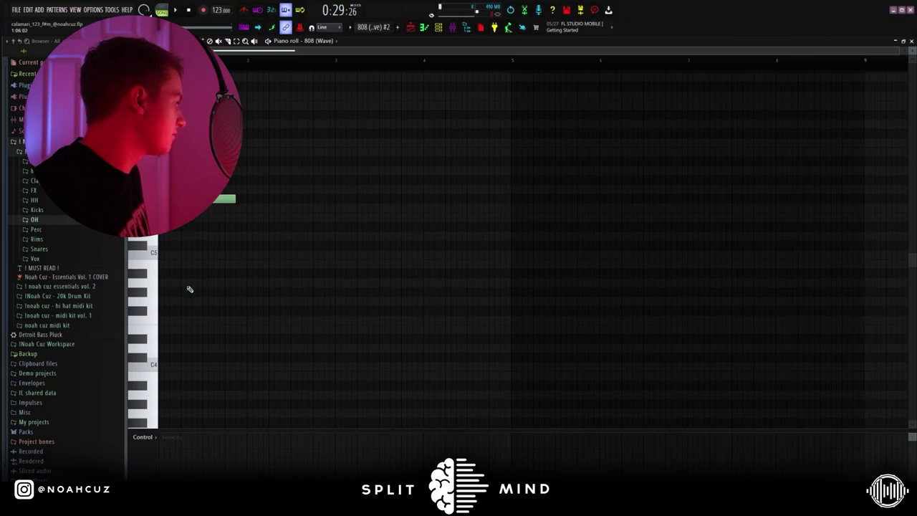
pyautogui.press('F5')
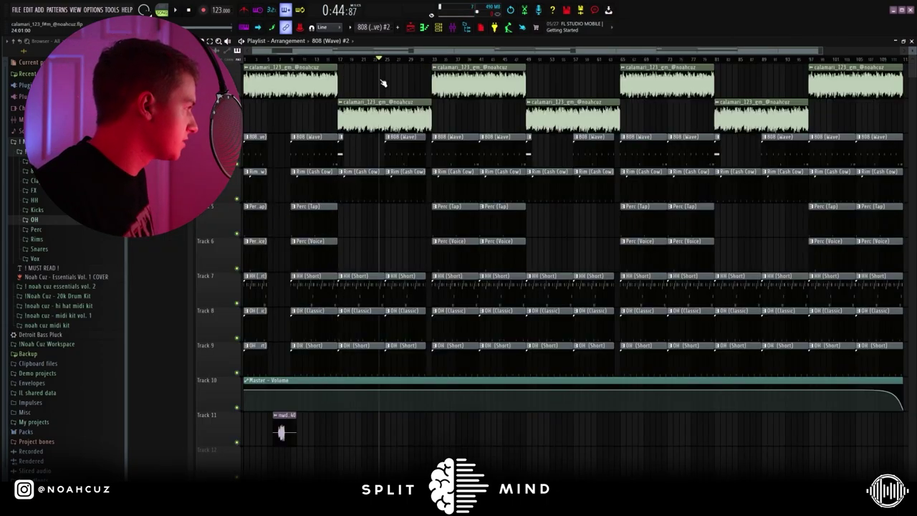
# Inspect the mixer's drum tracks, including the Rim, open hats, Perc (Tap) and Perc (Voice), for their levels, panning and effects
pyautogui.press('F9')
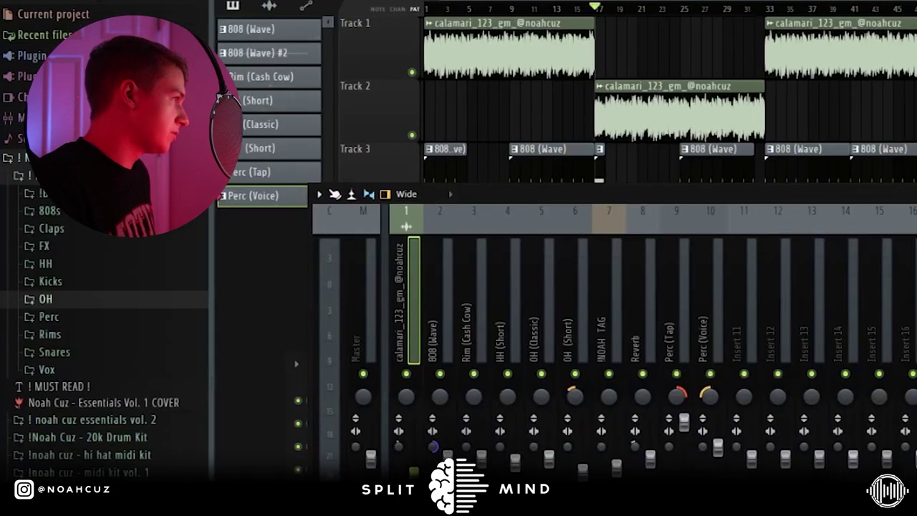
pyautogui.click(824, 187)
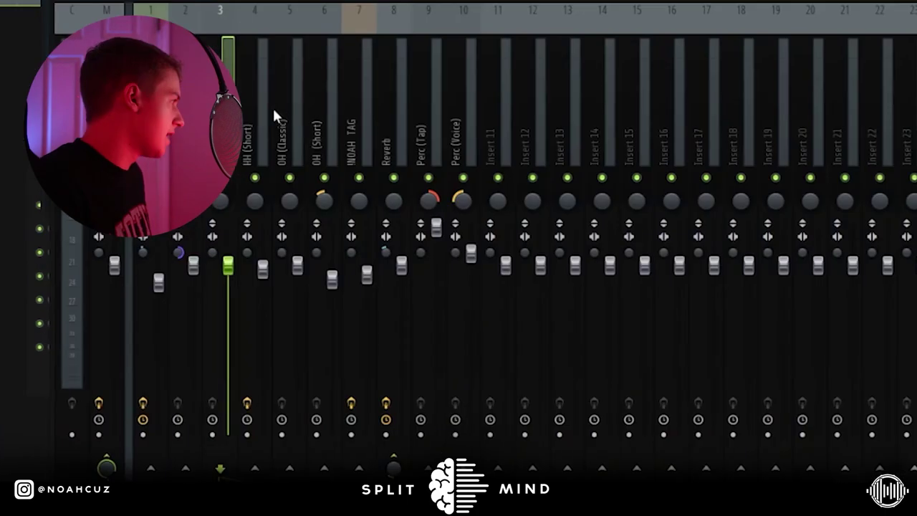
pyautogui.click(307, 108)
pyautogui.click(331, 107)
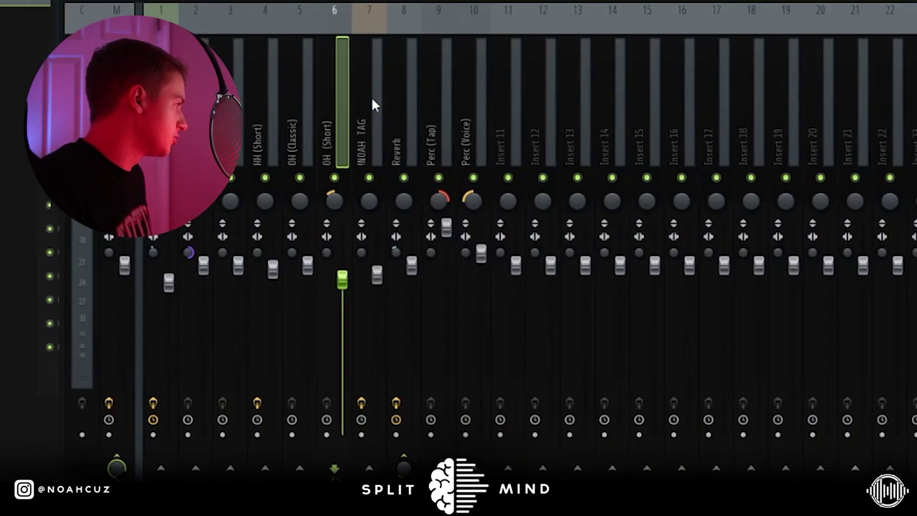
pyautogui.click(459, 108)
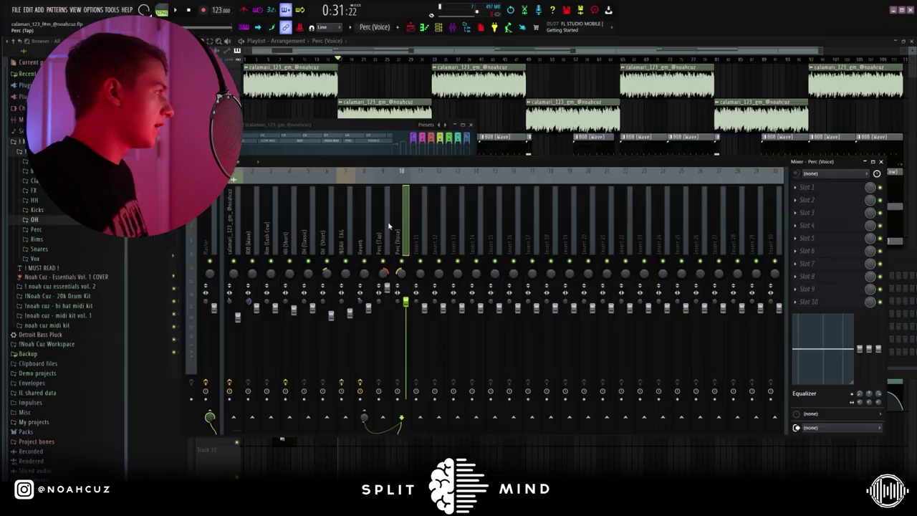
pyautogui.click(395, 225)
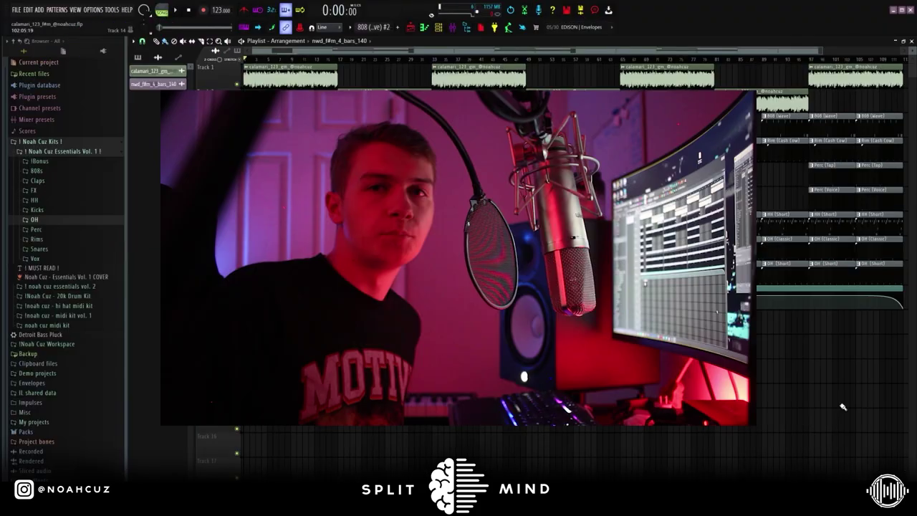